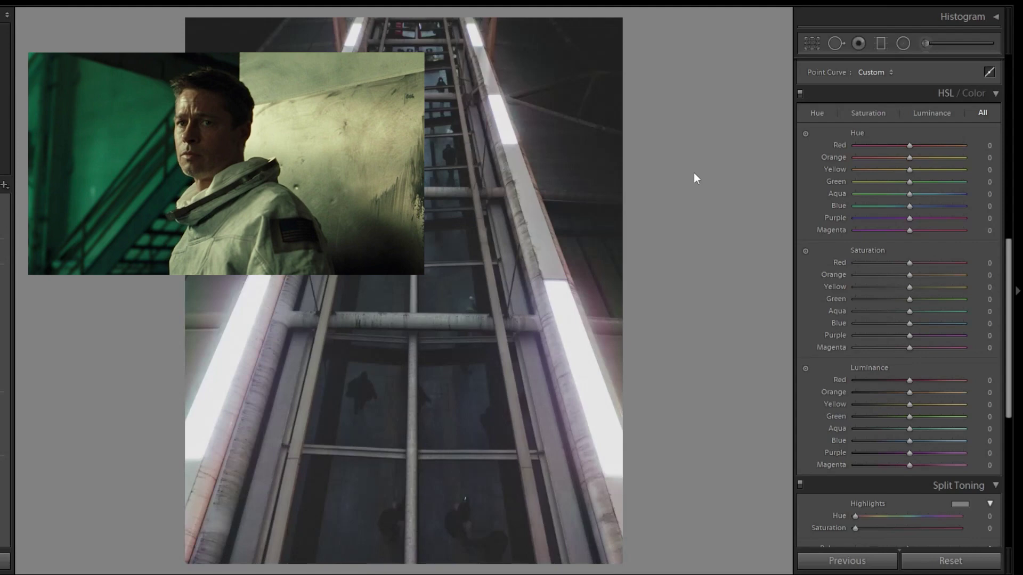
Shift the HSL hues: Red -53, Orange -52, Yellow +72, Green -34, Blue -85, Purple -84
{"action": "left_click_drag", "start_coordinate": [908, 149], "coordinate": [887, 182]}
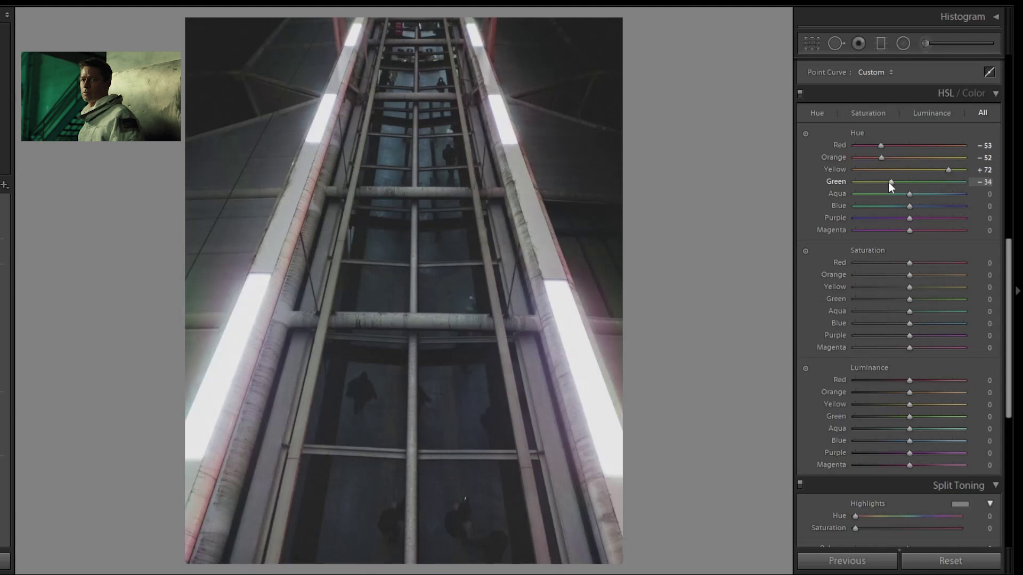
{"action": "left_click", "coordinate": [863, 206]}
{"action": "left_click", "coordinate": [865, 217]}
Cut saturation: Red -60, Orange and Yellow -62, Purple and Magenta -100
{"action": "left_click", "coordinate": [865, 262]}
{"action": "left_click_drag", "start_coordinate": [866, 261], "coordinate": [878, 265]}
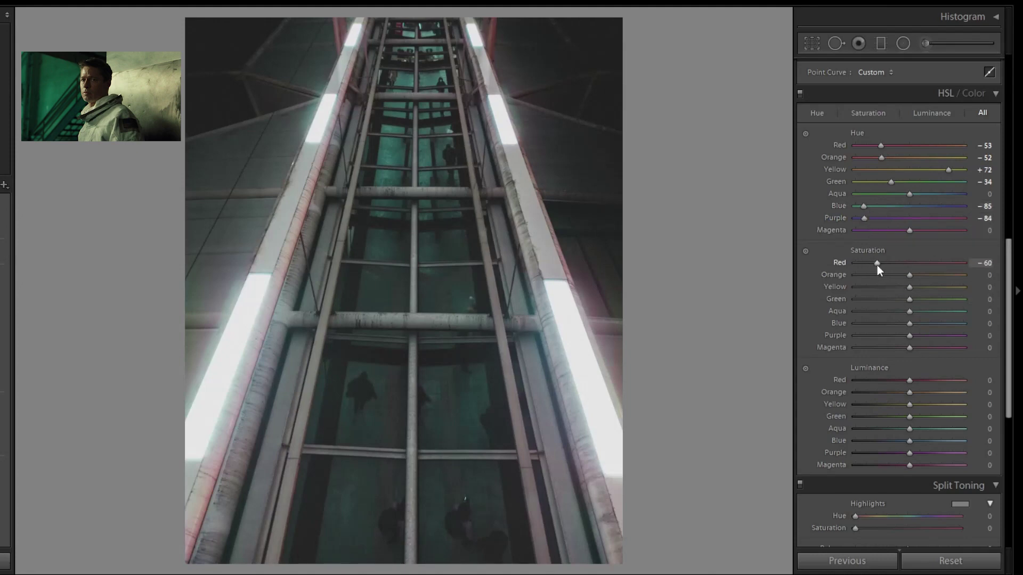
{"action": "left_click", "coordinate": [875, 275]}
{"action": "left_click", "coordinate": [875, 287]}
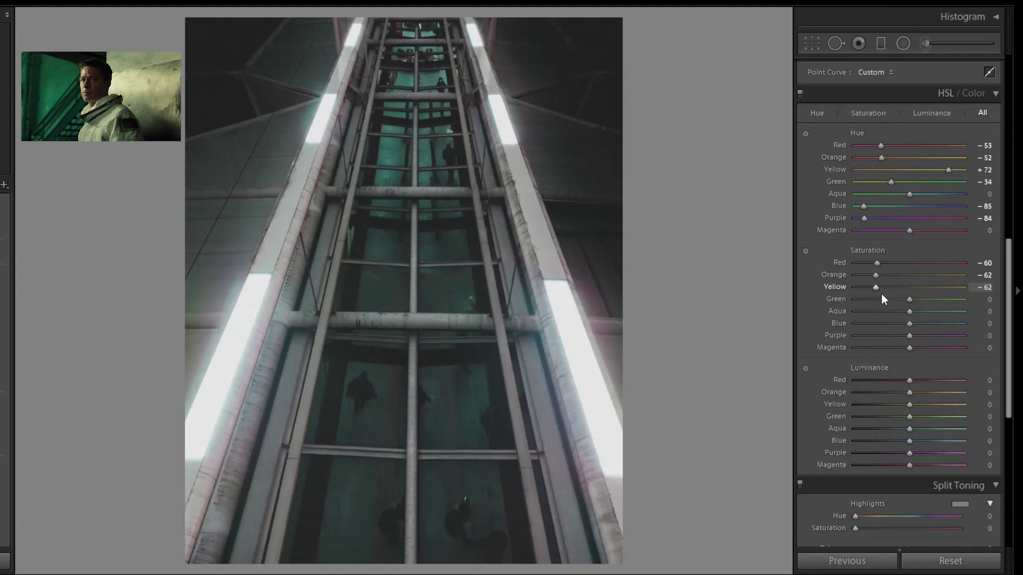
{"action": "left_click_drag", "start_coordinate": [862, 335], "coordinate": [849, 344]}
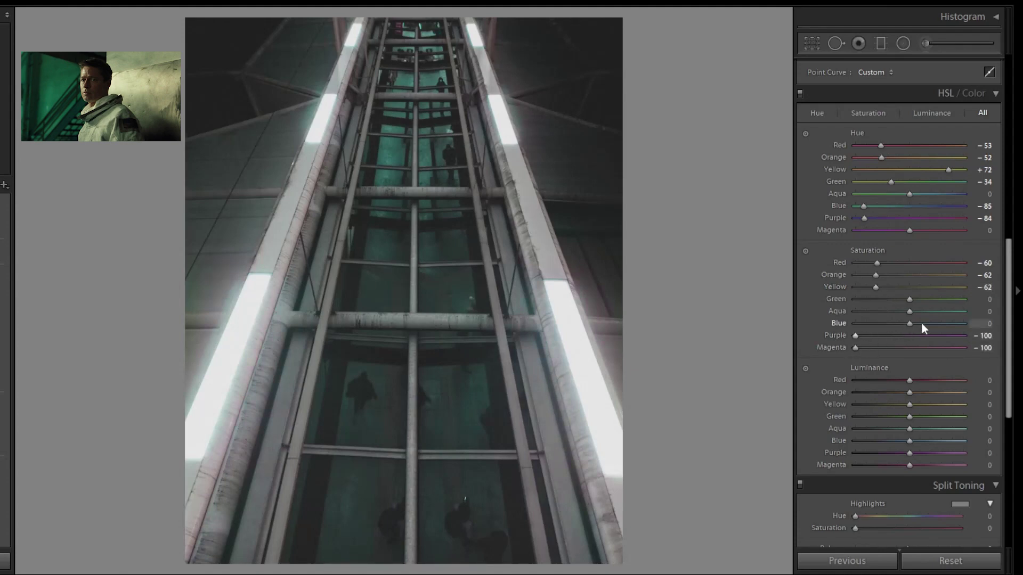
Set Split Toning highlight saturation 10 and shadows hue 151 with saturation 15
{"action": "scroll", "coordinate": [925, 325], "scroll_direction": "down", "scroll_amount": 4}
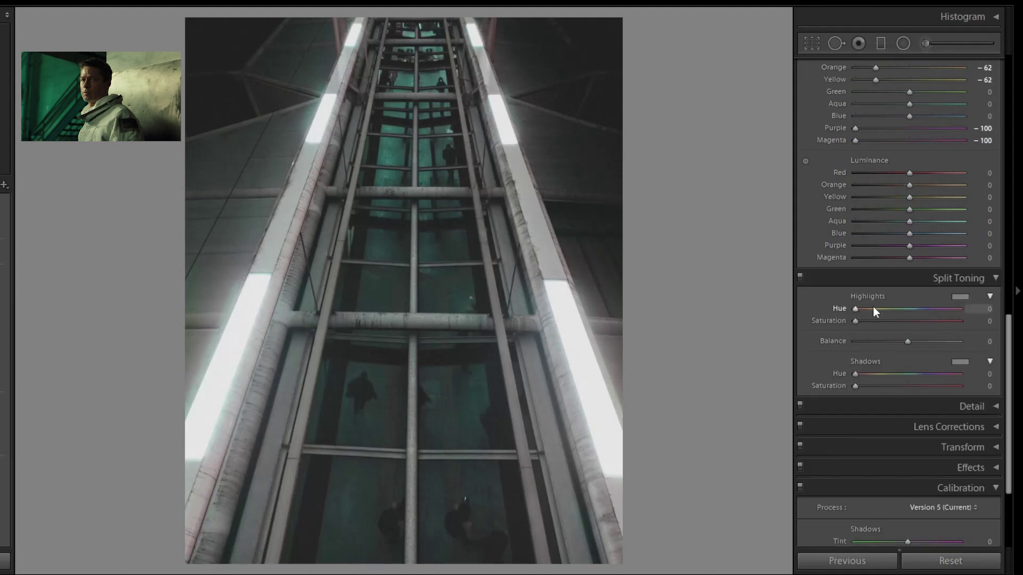
{"action": "left_click_drag", "start_coordinate": [854, 321], "coordinate": [864, 321]}
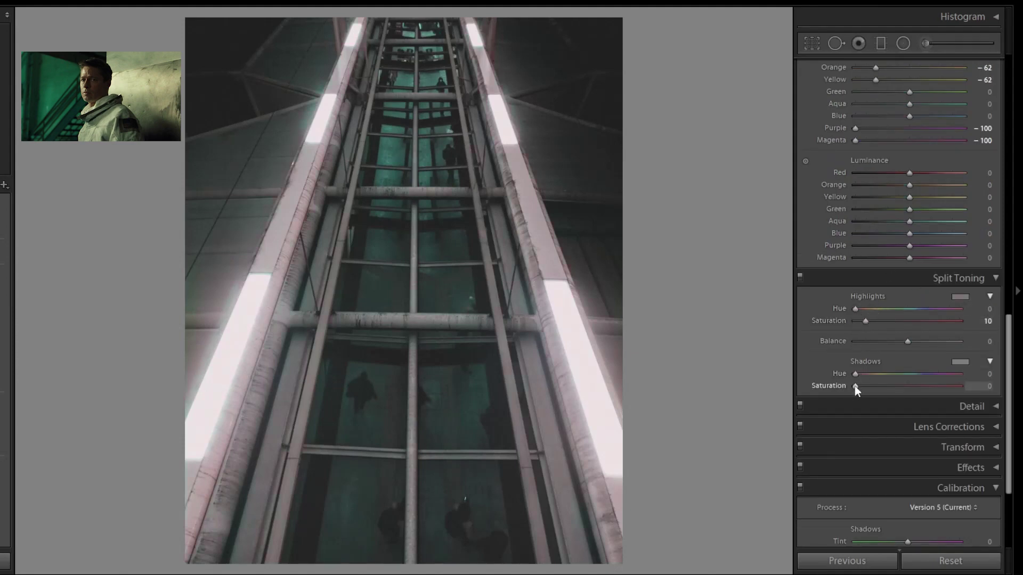
{"action": "left_click_drag", "start_coordinate": [855, 385], "coordinate": [900, 376]}
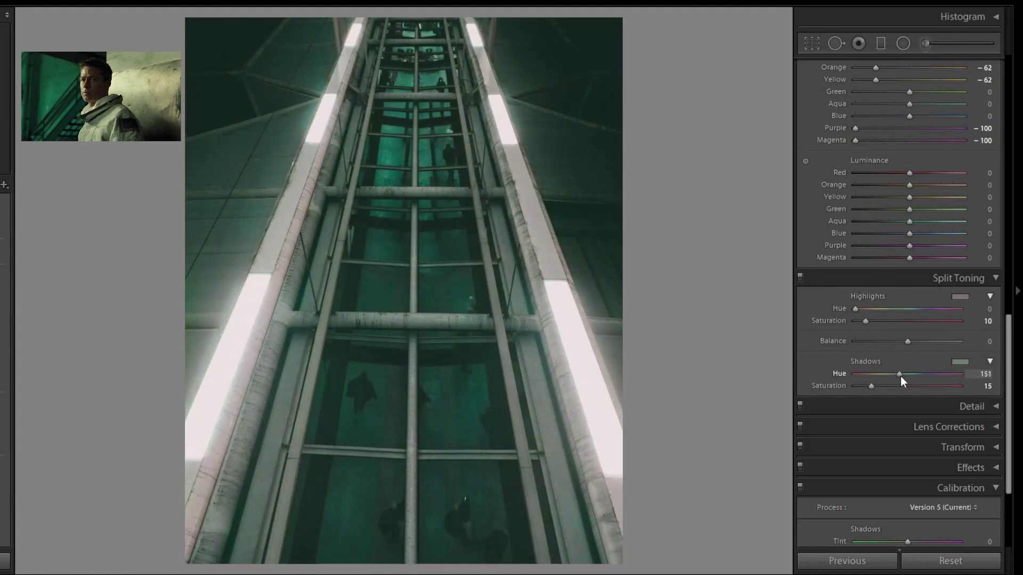
Set Calibration Shadows Tint -10, Red Primary Hue negative, Green Primary +15, Blue Primary -28
{"action": "double_click", "coordinate": [839, 307]}
{"action": "scroll", "coordinate": [925, 331], "scroll_direction": "down", "scroll_amount": 3}
{"action": "scroll", "coordinate": [925, 330], "scroll_direction": "down", "scroll_amount": 1}
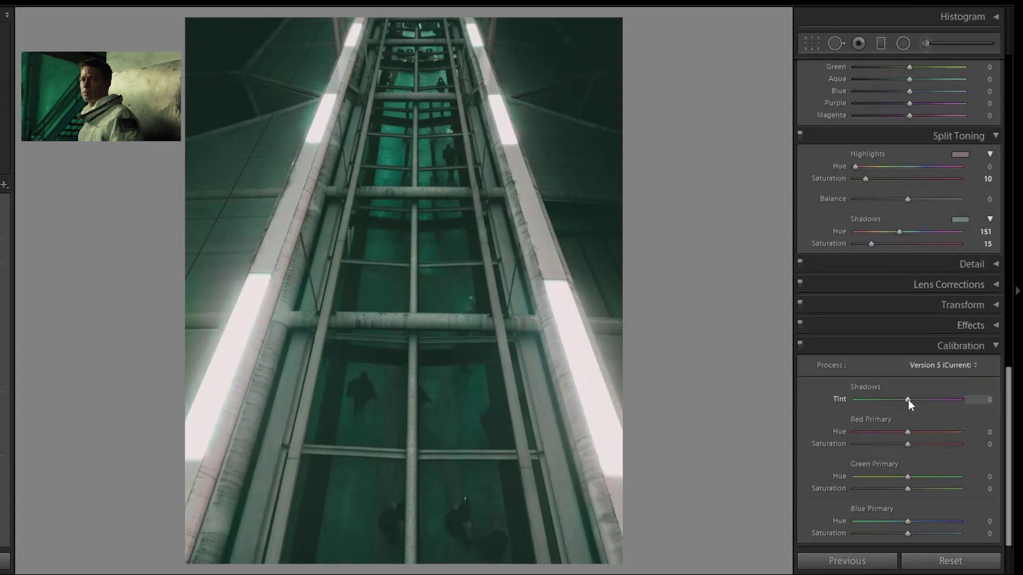
{"action": "left_click_drag", "start_coordinate": [908, 400], "coordinate": [893, 429]}
{"action": "mouse_move", "coordinate": [906, 476]}
{"action": "left_mouse_down"}
{"action": "mouse_move", "coordinate": [922, 488]}
{"action": "mouse_move", "coordinate": [915, 481]}
{"action": "left_mouse_up"}
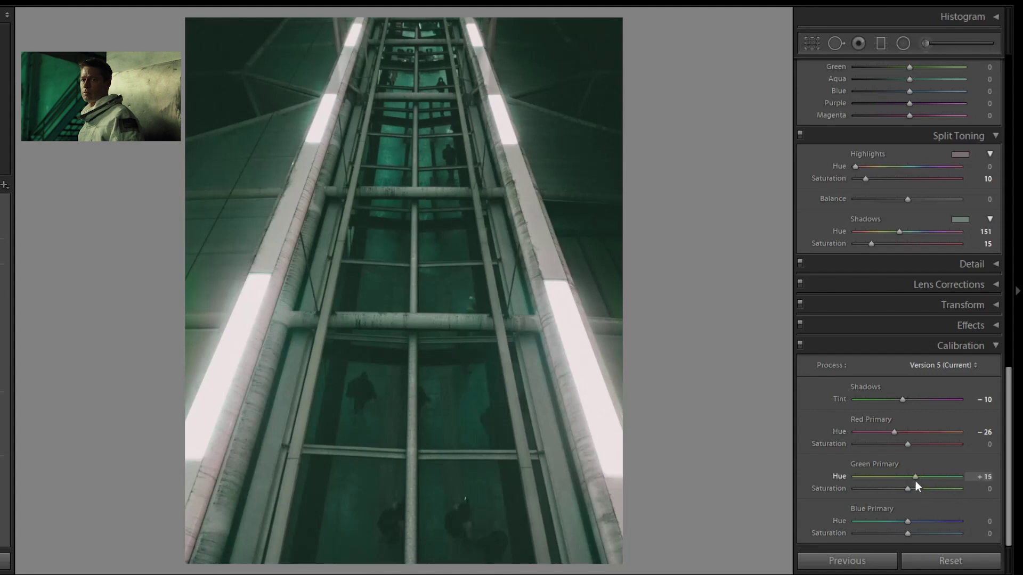
{"action": "left_click_drag", "start_coordinate": [908, 520], "coordinate": [888, 521]}
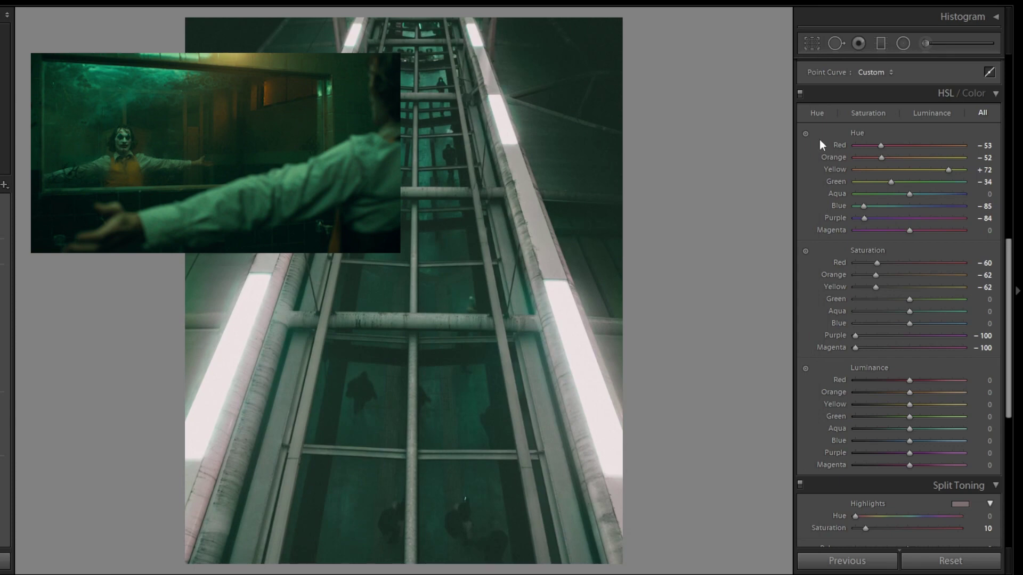
Set hues Red +64, Orange -67, Yellow -68, and reset red, orange, yellow saturation to 0
{"action": "mouse_move", "coordinate": [881, 145]}
{"action": "left_mouse_down"}
{"action": "mouse_move", "coordinate": [948, 144]}
{"action": "mouse_move", "coordinate": [872, 157]}
{"action": "left_mouse_up"}
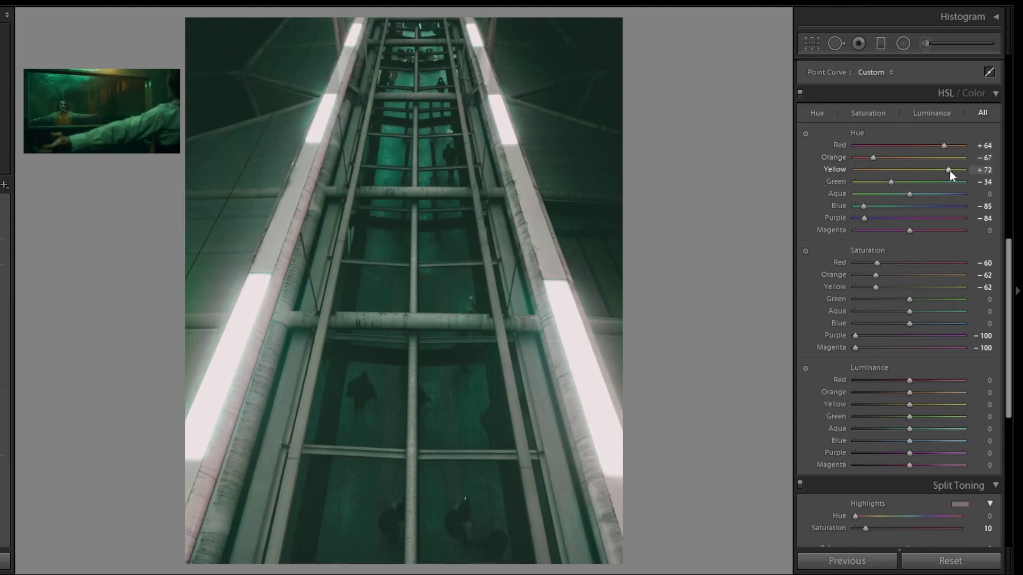
{"action": "left_click_drag", "start_coordinate": [948, 170], "coordinate": [888, 183]}
{"action": "scroll", "coordinate": [889, 234], "scroll_direction": "down", "scroll_amount": 3}
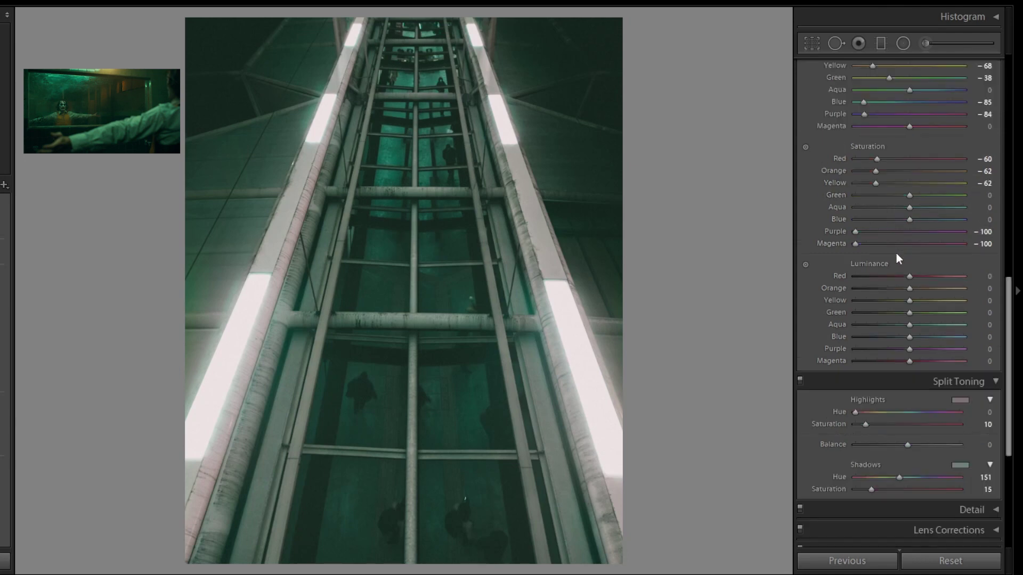
{"action": "double_click", "coordinate": [877, 159]}
{"action": "double_click", "coordinate": [877, 171]}
{"action": "double_click", "coordinate": [875, 182]}
Set split-toning highlights to hue 35, saturation 29 and zero the calibration shadow tint
{"action": "scroll", "coordinate": [900, 223], "scroll_direction": "down", "scroll_amount": 3}
{"action": "left_click_drag", "start_coordinate": [855, 309], "coordinate": [885, 322]}
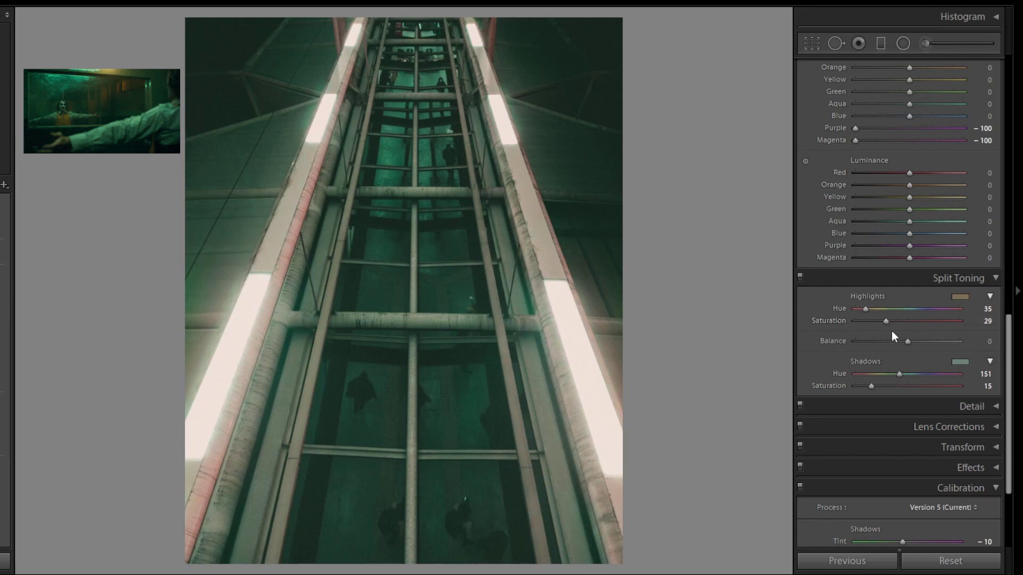
{"action": "scroll", "coordinate": [894, 320], "scroll_direction": "down", "scroll_amount": 4}
{"action": "double_click", "coordinate": [903, 401]}
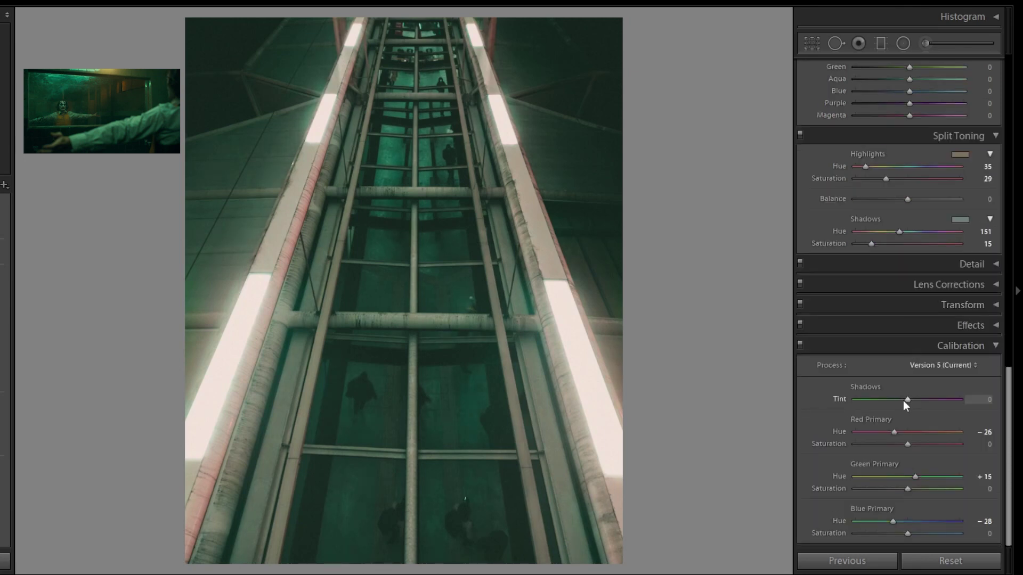
Push Red Primary Hue to +70 and Green to +43, and pull Blue Primary negative
{"action": "left_click_drag", "start_coordinate": [896, 432], "coordinate": [936, 433]}
{"action": "left_click_drag", "start_coordinate": [914, 477], "coordinate": [930, 476]}
{"action": "mouse_move", "coordinate": [894, 521]}
{"action": "left_mouse_down"}
{"action": "mouse_move", "coordinate": [873, 520]}
{"action": "mouse_move", "coordinate": [890, 520]}
{"action": "left_mouse_up"}
{"action": "left_click_drag", "start_coordinate": [935, 433], "coordinate": [941, 433]}
{"action": "key", "text": "l"}
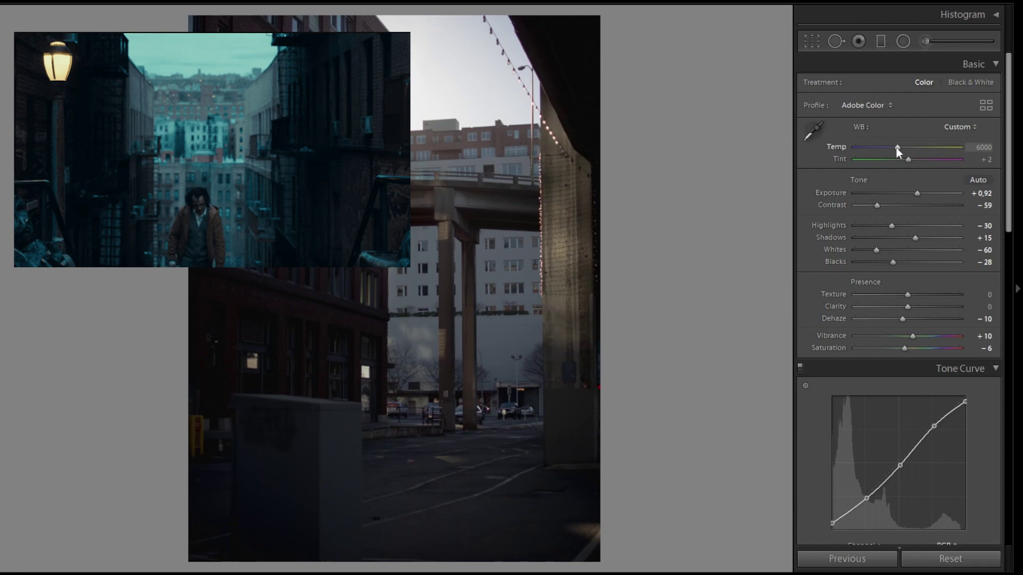
Set the street photo's white balance to Temp 5171 and Tint -33
{"action": "mouse_move", "coordinate": [896, 148]}
{"action": "left_mouse_down"}
{"action": "mouse_move", "coordinate": [887, 150]}
{"action": "mouse_move", "coordinate": [909, 161]}
{"action": "mouse_move", "coordinate": [893, 160]}
{"action": "left_mouse_up"}
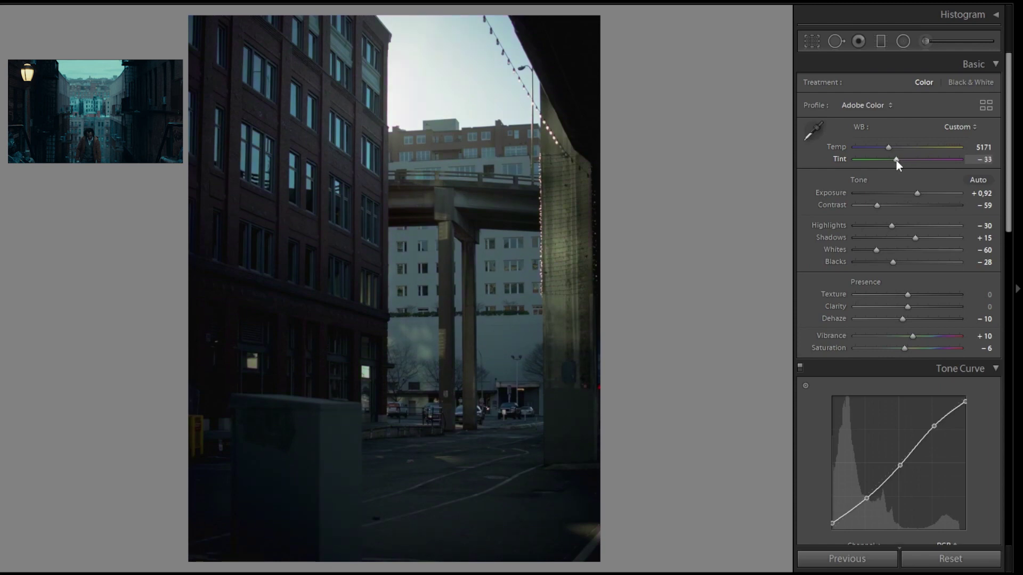
{"action": "left_click_drag", "start_coordinate": [1008, 123], "coordinate": [1020, 315]}
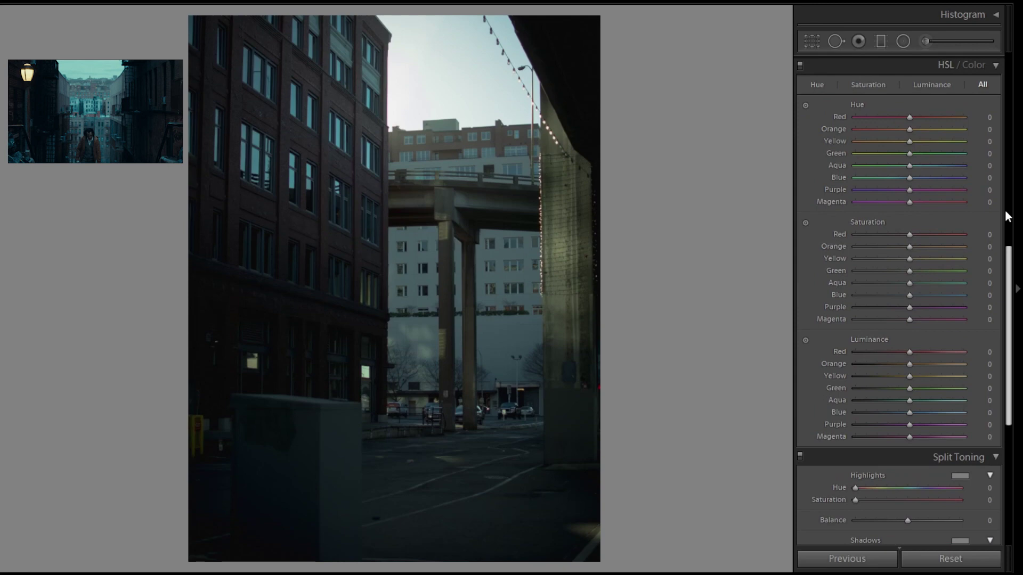
Shift hues: Red to +67, Green to -41, Aqua to -44
{"action": "left_click_drag", "start_coordinate": [909, 118], "coordinate": [871, 141]}
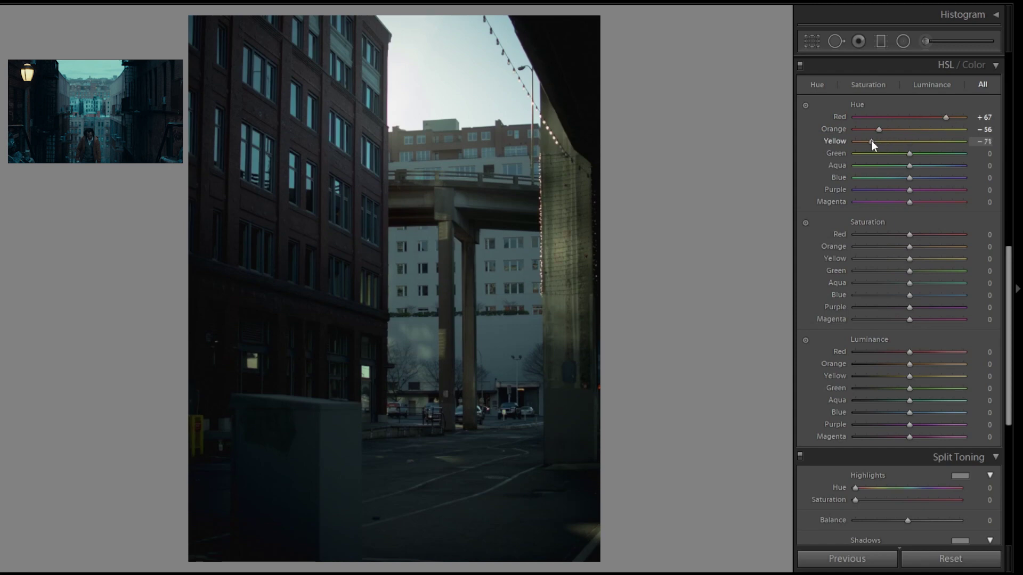
{"action": "left_click_drag", "start_coordinate": [871, 154], "coordinate": [886, 154]}
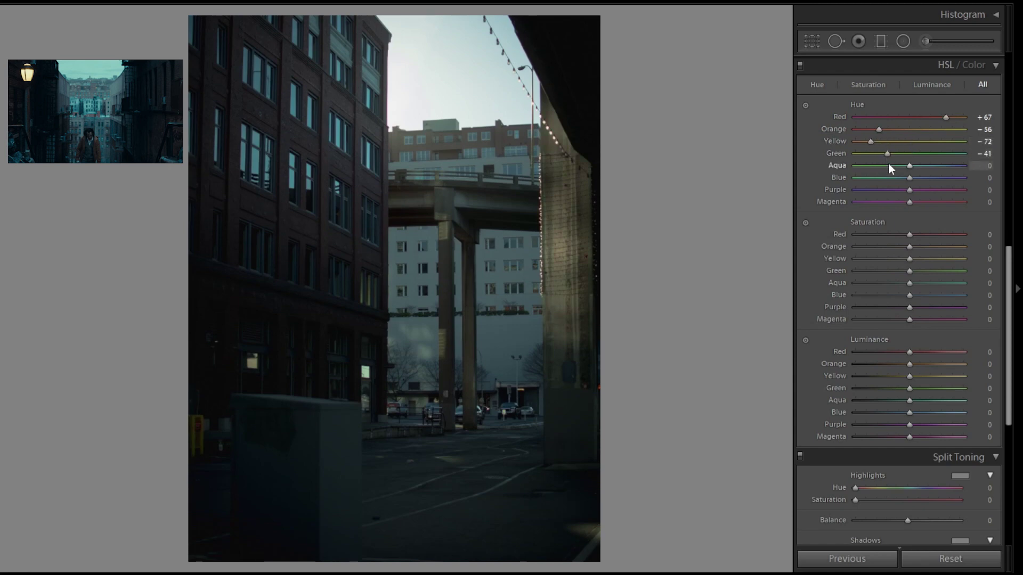
{"action": "left_click", "coordinate": [890, 166]}
{"action": "left_click_drag", "start_coordinate": [890, 164], "coordinate": [889, 177]}
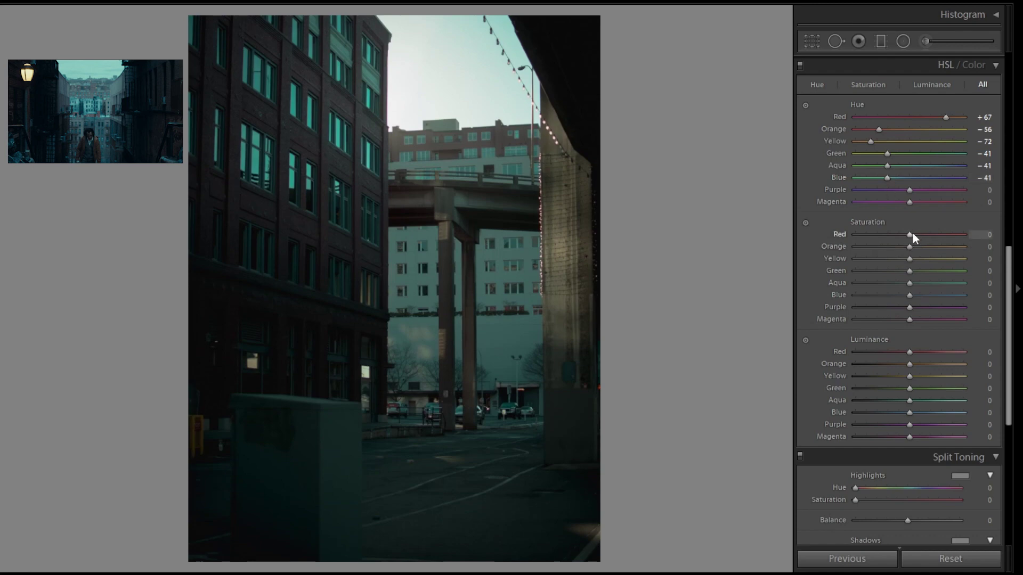
Lower the saturation of the reds, yellows and magentas
{"action": "left_click_drag", "start_coordinate": [911, 234], "coordinate": [893, 258]}
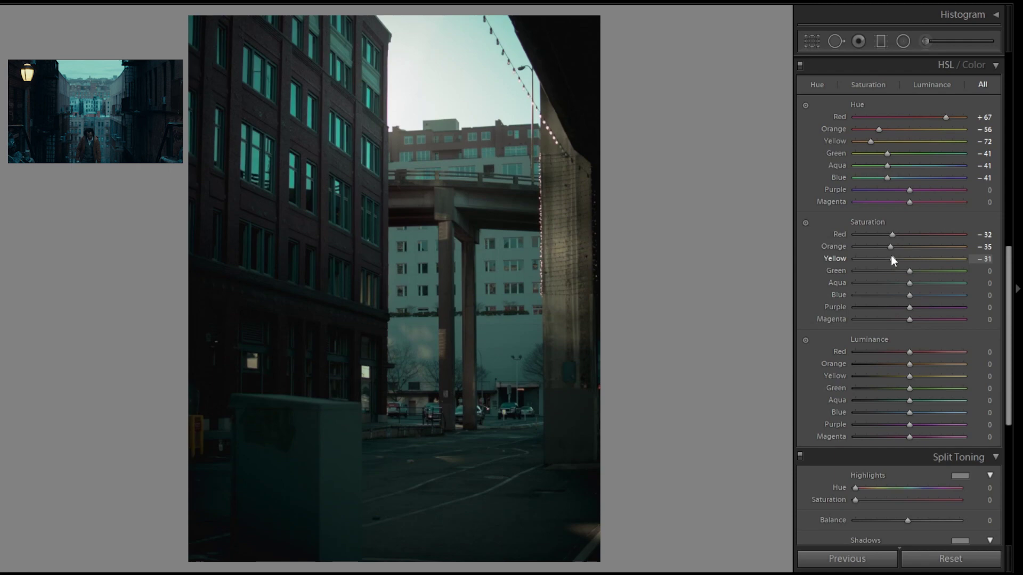
{"action": "left_click", "coordinate": [889, 319]}
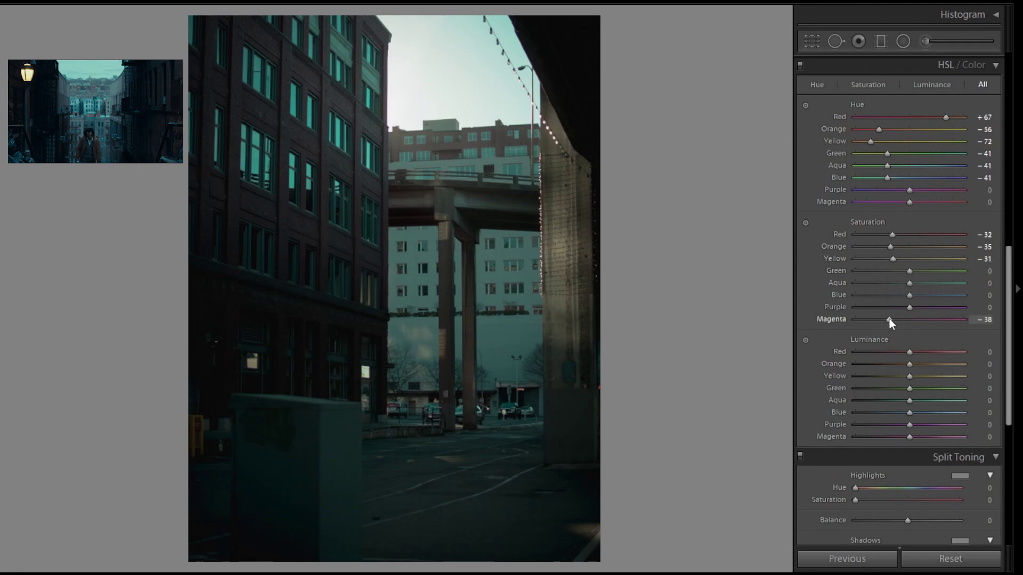
{"action": "left_click_drag", "start_coordinate": [897, 321], "coordinate": [897, 321]}
{"action": "left_click_drag", "start_coordinate": [892, 259], "coordinate": [890, 236]}
Raise luminance: Orange and Yellow +27, Aqua +13, Blue +12
{"action": "left_click_drag", "start_coordinate": [909, 364], "coordinate": [924, 364]}
{"action": "left_click_drag", "start_coordinate": [923, 376], "coordinate": [924, 376]}
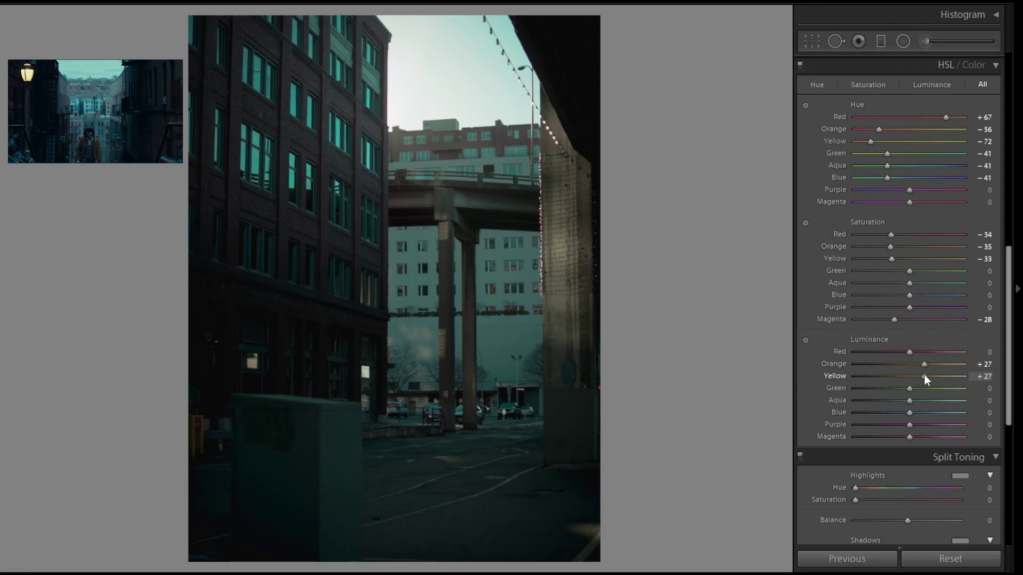
{"action": "mouse_move", "coordinate": [909, 412]}
{"action": "left_mouse_down"}
{"action": "mouse_move", "coordinate": [919, 418]}
{"action": "mouse_move", "coordinate": [915, 400]}
{"action": "mouse_move", "coordinate": [917, 413]}
{"action": "left_mouse_up"}
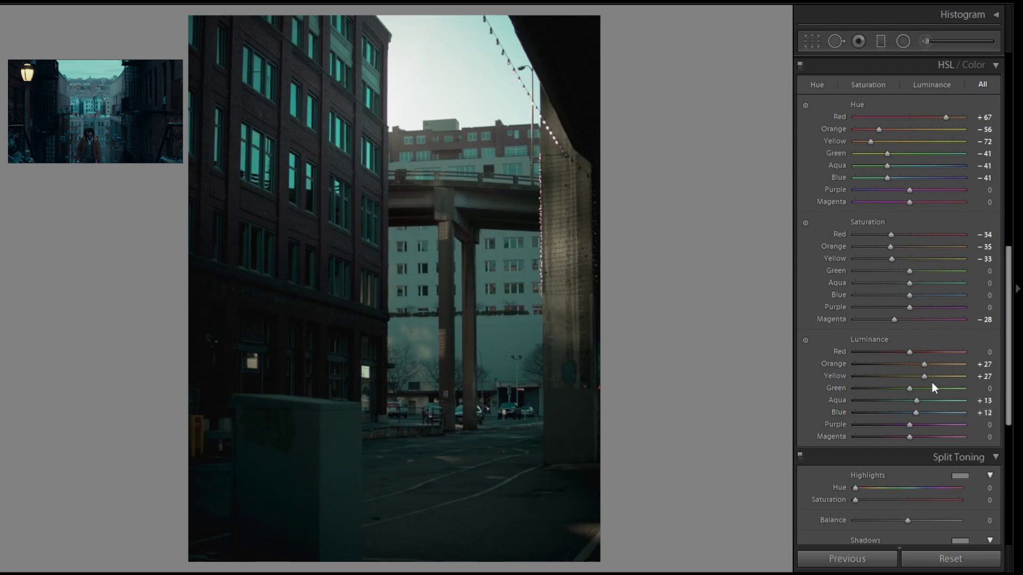
Set highlights to hue 184, saturation 29 and shadows to hue 248, saturation 15
{"action": "scroll", "coordinate": [931, 382], "scroll_direction": "down", "scroll_amount": 4}
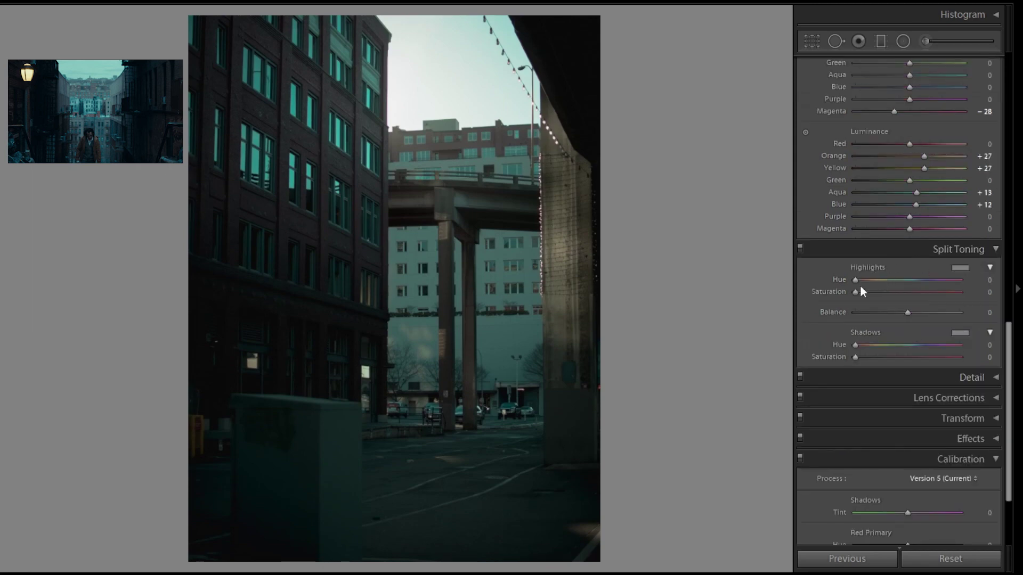
{"action": "left_click_drag", "start_coordinate": [856, 281], "coordinate": [883, 294]}
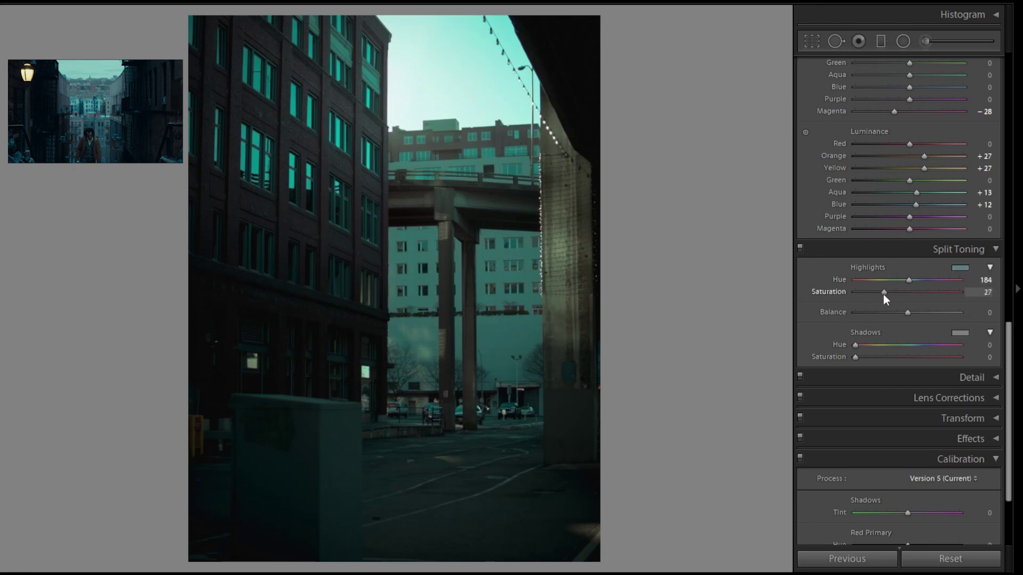
{"action": "left_click_drag", "start_coordinate": [855, 345], "coordinate": [934, 350]}
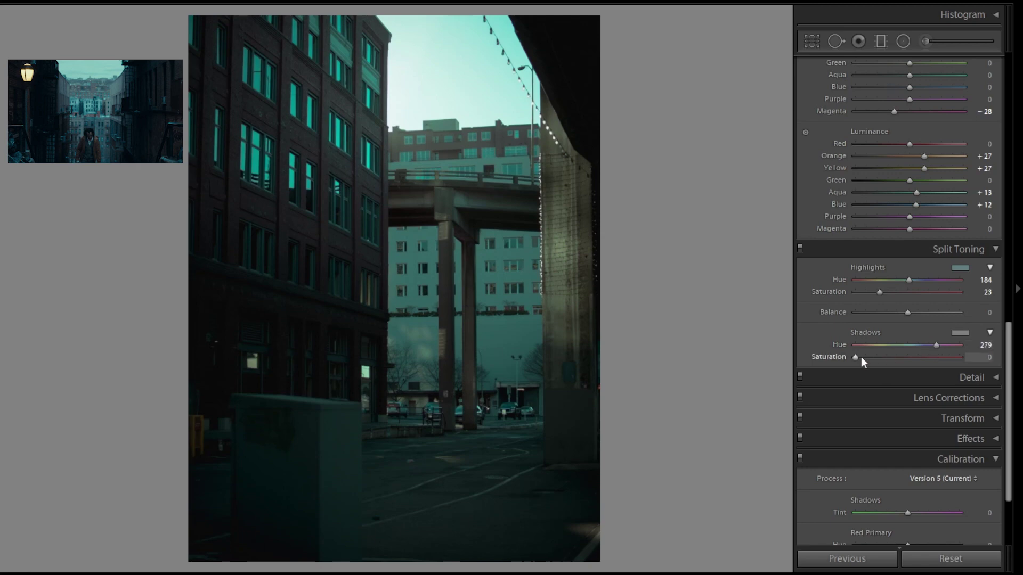
{"action": "left_click_drag", "start_coordinate": [856, 357], "coordinate": [868, 357]}
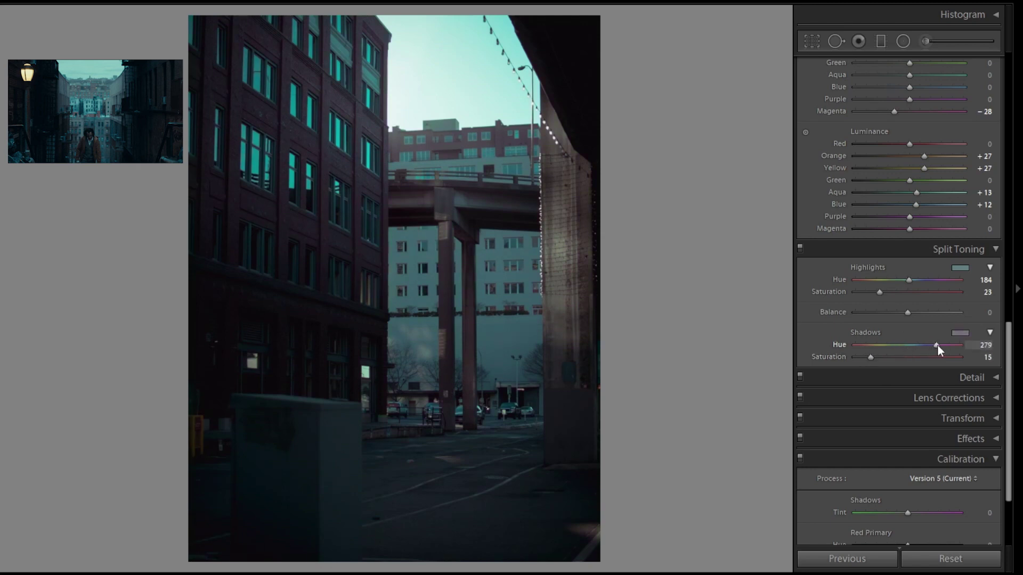
{"action": "left_click_drag", "start_coordinate": [936, 346], "coordinate": [926, 345]}
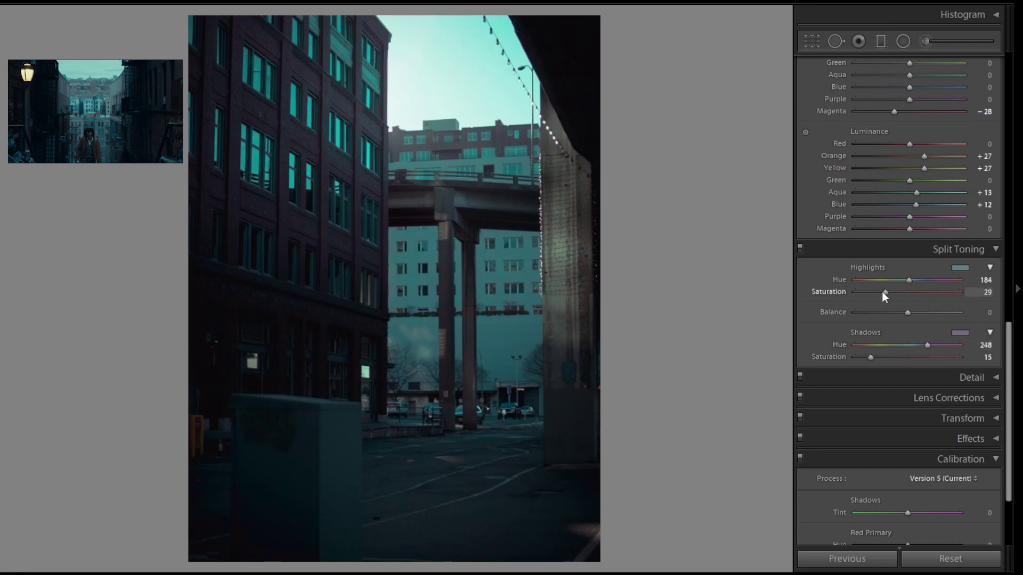
Set Shadows Tint +9, Red Primary +34, Green Primary -68, Blue Primary -40
{"action": "scroll", "coordinate": [919, 423], "scroll_direction": "down", "scroll_amount": 3}
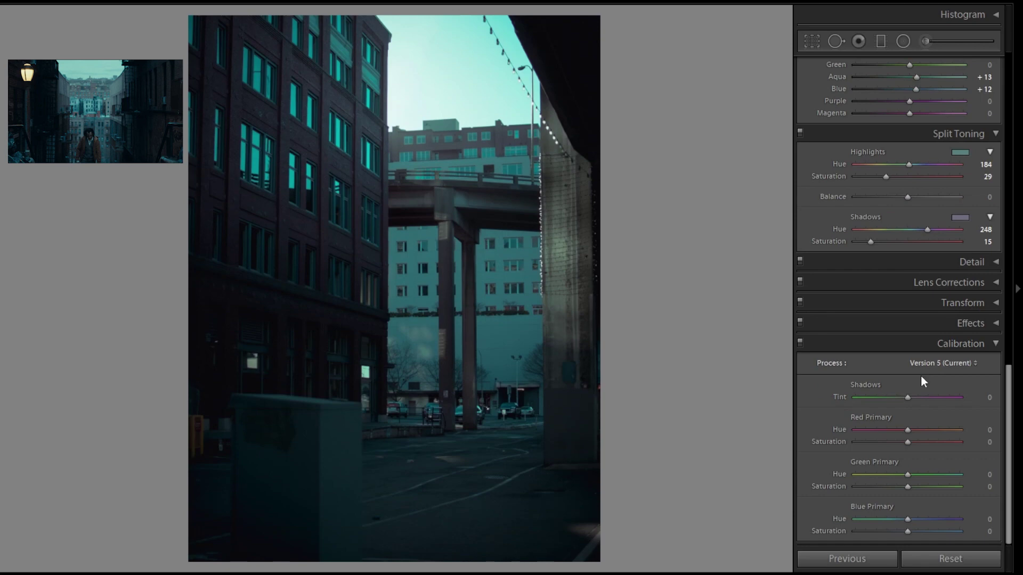
{"action": "left_click_drag", "start_coordinate": [912, 400], "coordinate": [926, 436]}
{"action": "left_click_drag", "start_coordinate": [907, 474], "coordinate": [874, 478]}
{"action": "left_click_drag", "start_coordinate": [907, 520], "coordinate": [885, 528]}
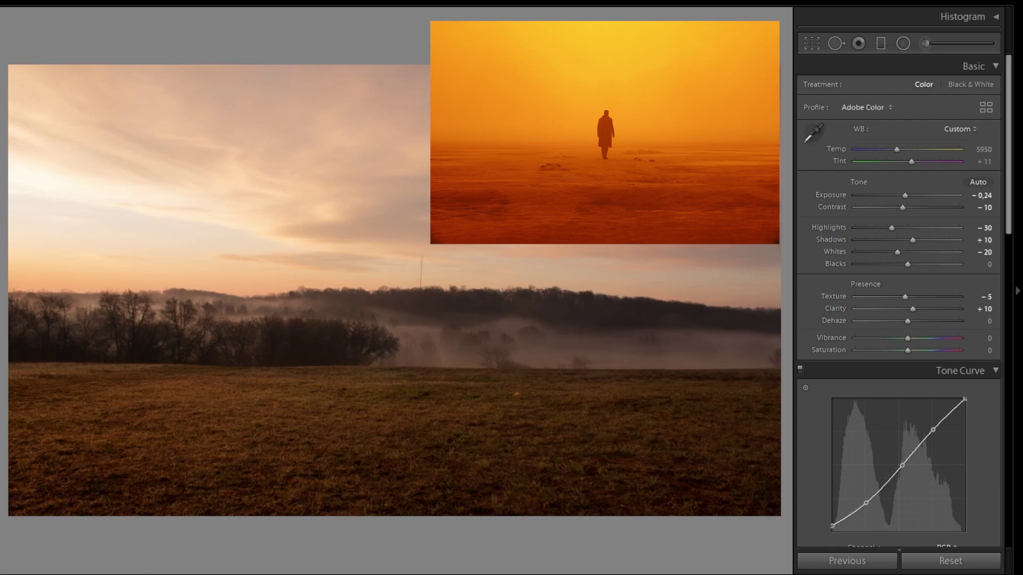
Warm the foggy field's white balance to Temp 9500 and lower Tint to +7
{"action": "left_click", "coordinate": [985, 149]}
{"action": "left_click", "coordinate": [959, 129]}
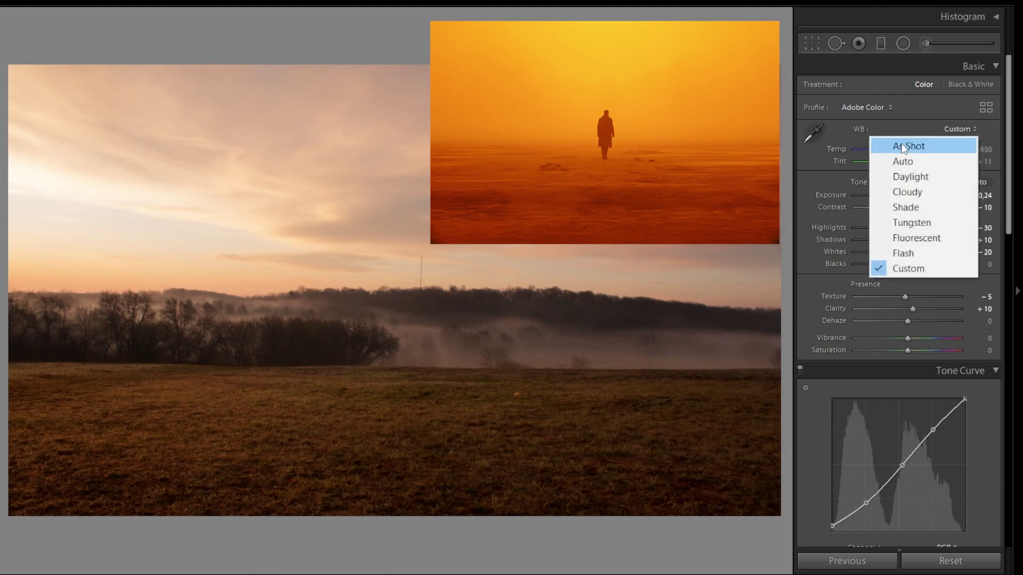
{"action": "key", "text": "Escape"}
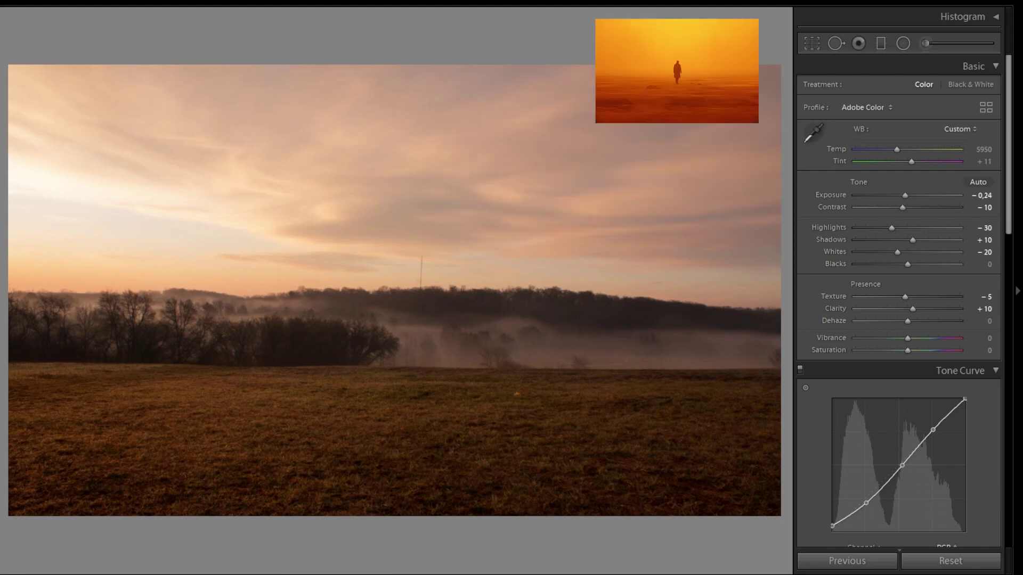
{"action": "left_click_drag", "start_coordinate": [902, 151], "coordinate": [926, 150]}
{"action": "left_click", "coordinate": [983, 150]}
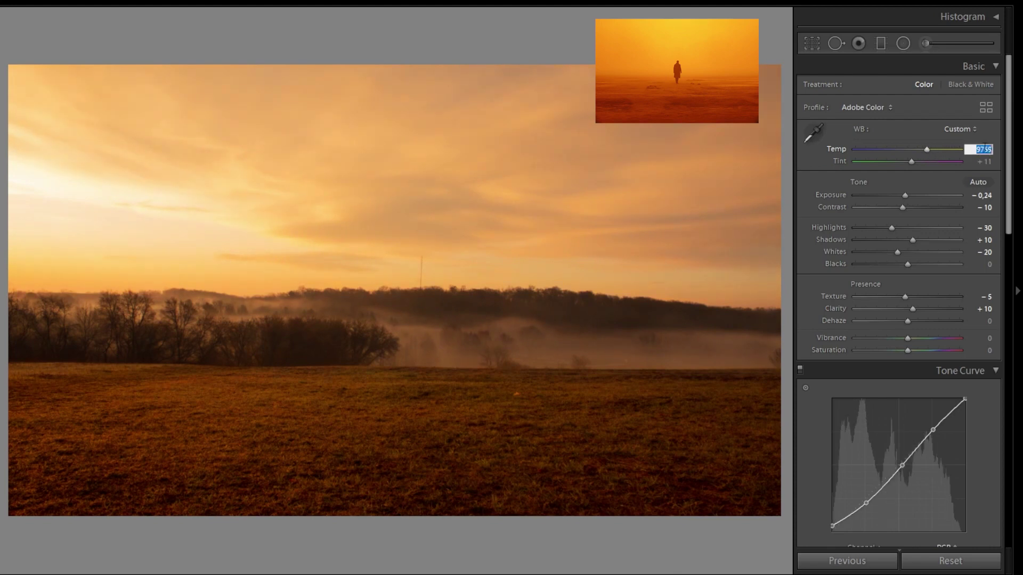
{"action": "type", "text": "9500"}
{"action": "key", "text": "Return"}
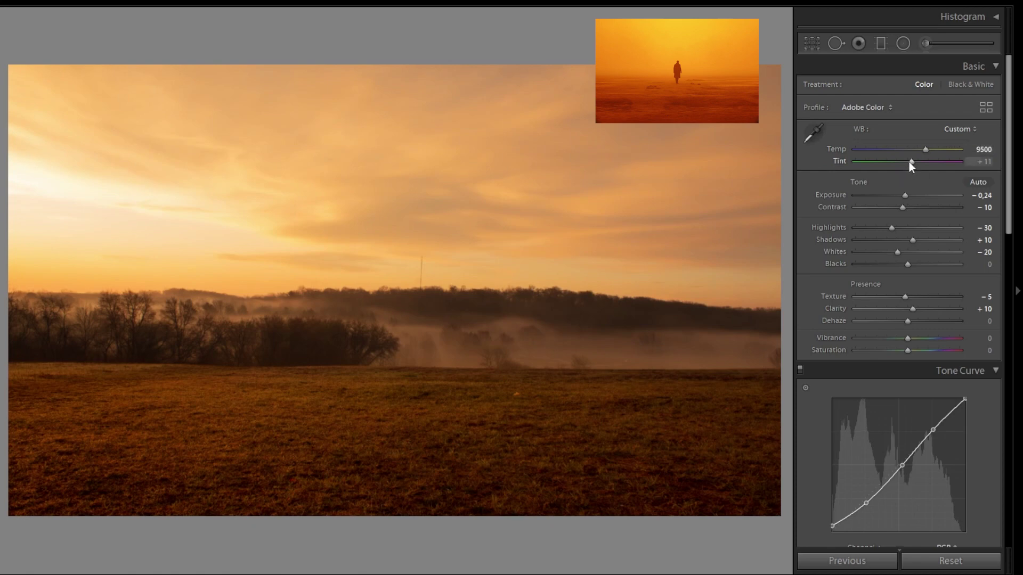
{"action": "left_click_drag", "start_coordinate": [909, 162], "coordinate": [909, 162]}
Set HSL hues Red +80, Orange −26, Yellow −16, Green −60; saturation Orange +20, Yellow +25, others −100
{"action": "scroll", "coordinate": [927, 213], "scroll_direction": "down", "scroll_amount": 10}
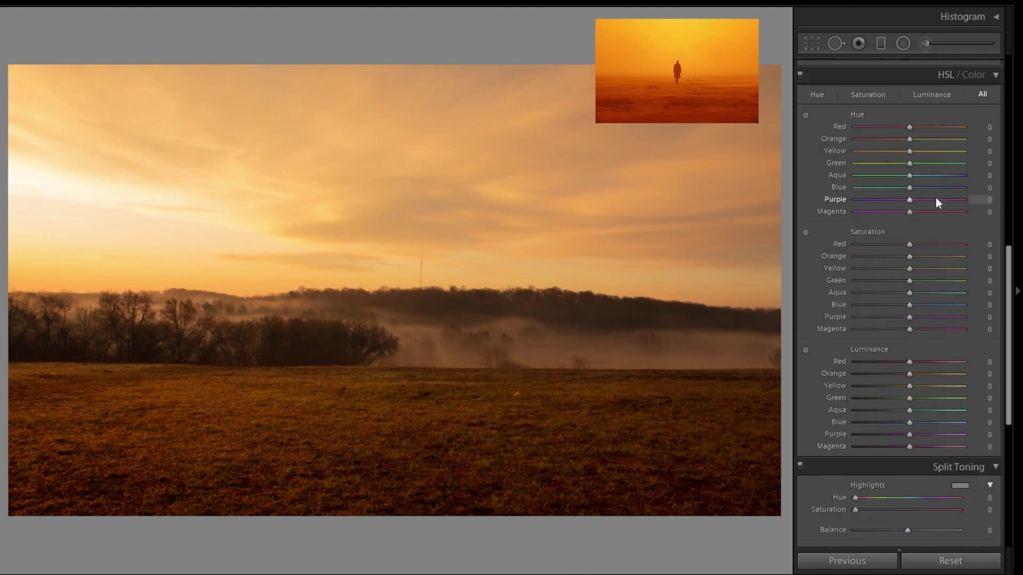
{"action": "left_click_drag", "start_coordinate": [923, 127], "coordinate": [877, 161]}
{"action": "left_click_drag", "start_coordinate": [885, 242], "coordinate": [920, 257]}
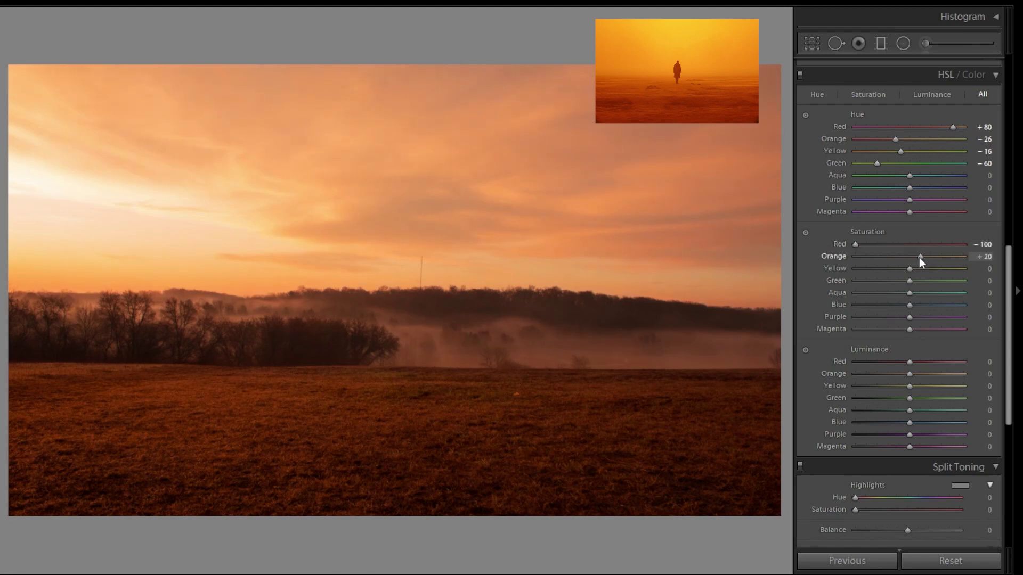
{"action": "left_click", "coordinate": [920, 268]}
{"action": "left_click", "coordinate": [855, 280]}
{"action": "left_click", "coordinate": [855, 293]}
{"action": "left_click", "coordinate": [854, 304]}
{"action": "left_click", "coordinate": [855, 317]}
{"action": "left_click", "coordinate": [855, 328]}
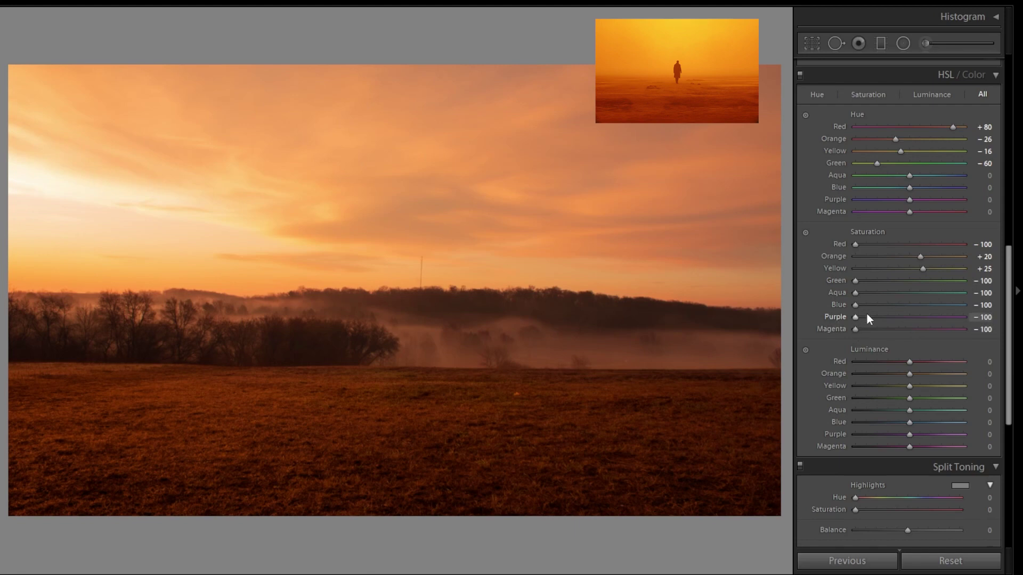
{"action": "scroll", "coordinate": [914, 317], "scroll_direction": "down", "scroll_amount": 5}
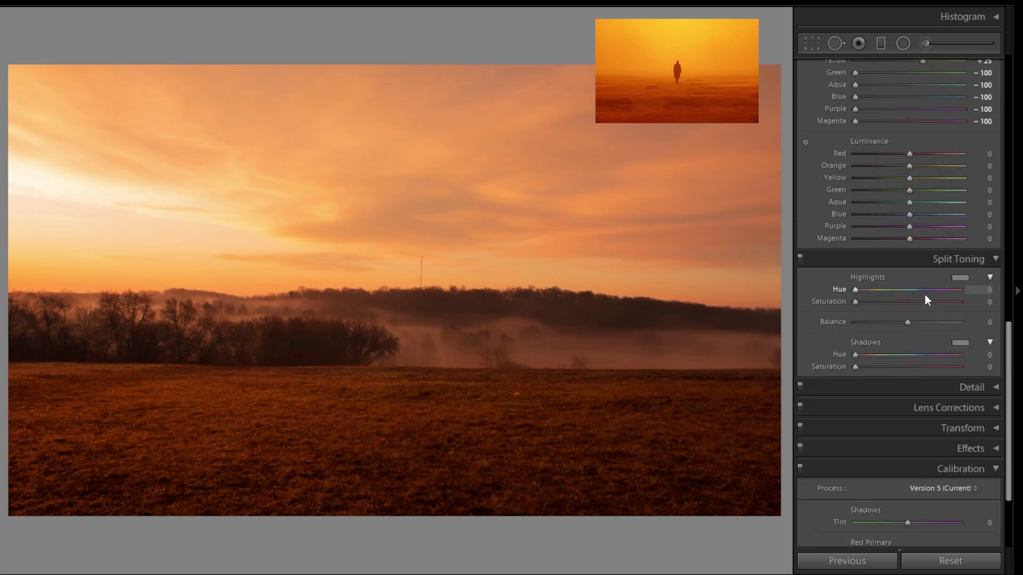
Split-tone highlights and shadows with orange hue 18, saturation 15 and 5
{"action": "left_click_drag", "start_coordinate": [854, 290], "coordinate": [870, 302]}
{"action": "mouse_move", "coordinate": [855, 366]}
{"action": "left_mouse_down"}
{"action": "mouse_move", "coordinate": [865, 366]}
{"action": "mouse_move", "coordinate": [855, 352]}
{"action": "left_mouse_up"}
{"action": "left_click", "coordinate": [862, 355]}
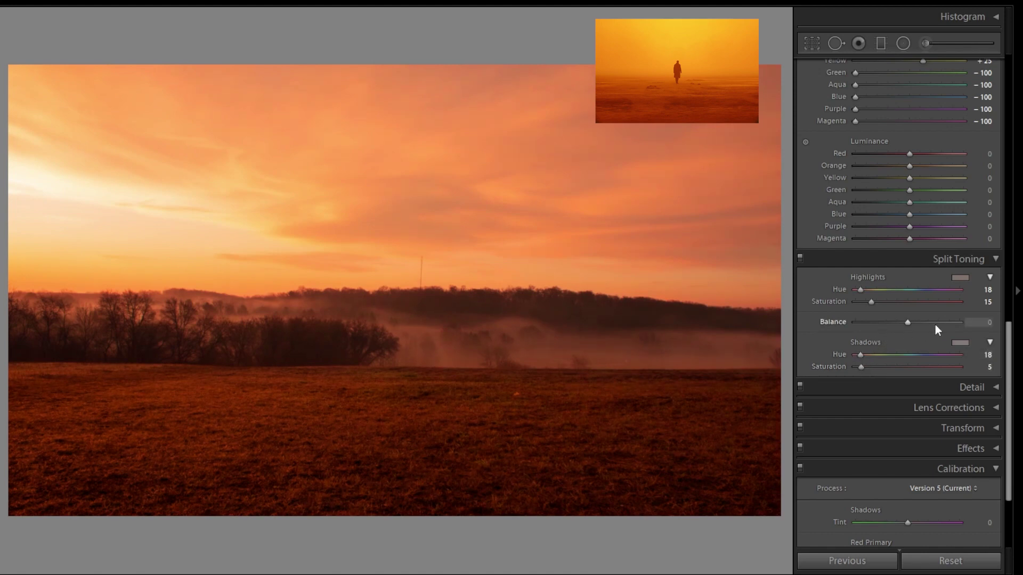
Calibrate Shadows Tint +15, Red Hue +20, Green Hue −20 and Blue Hue −15
{"action": "scroll", "coordinate": [900, 299], "scroll_direction": "down", "scroll_amount": 5}
{"action": "left_click_drag", "start_coordinate": [908, 400], "coordinate": [907, 446]}
{"action": "left_click_drag", "start_coordinate": [906, 475], "coordinate": [894, 476]}
{"action": "mouse_move", "coordinate": [907, 521]}
{"action": "left_mouse_down"}
{"action": "mouse_move", "coordinate": [893, 525]}
{"action": "mouse_move", "coordinate": [901, 525]}
{"action": "left_mouse_up"}
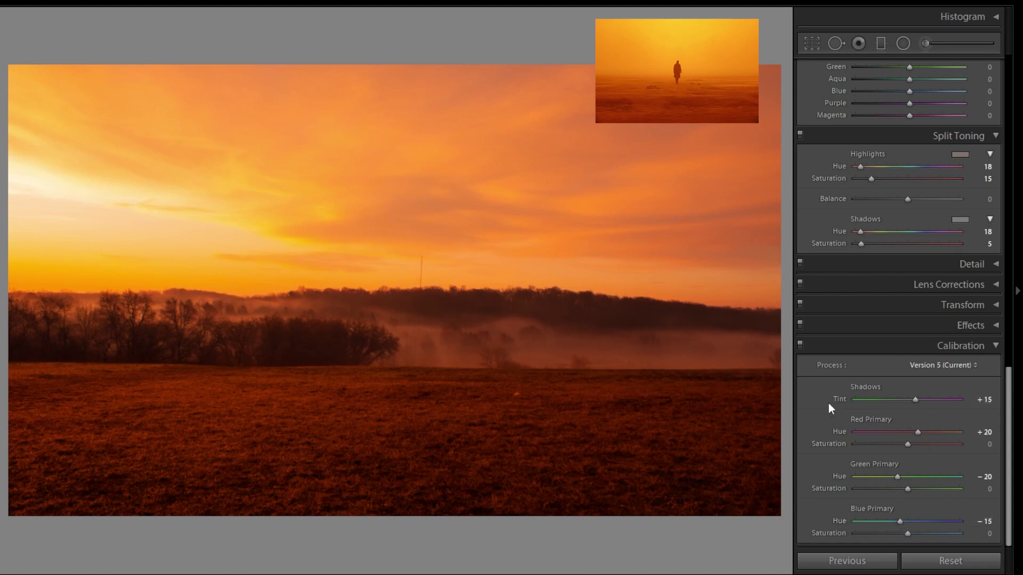
Scroll the develop panel back up toward Split Toning
{"action": "scroll", "coordinate": [908, 295], "scroll_direction": "up", "scroll_amount": 15}
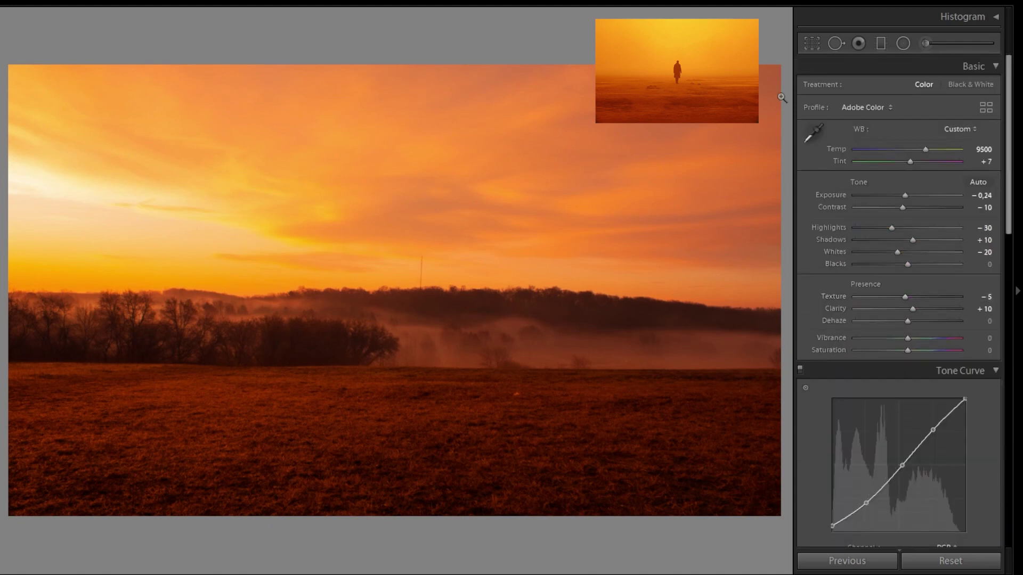